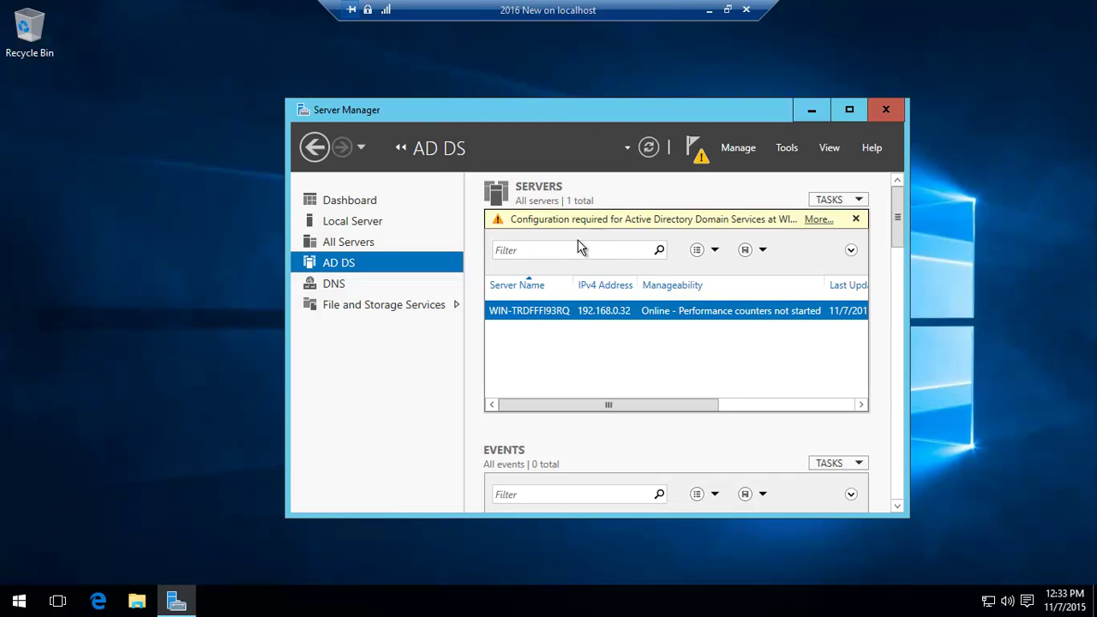
Launch the domain controller promotion wizard to add a controller to existing domain windowsninja.local.
{"action": "left_click", "coordinate": [819, 221]}
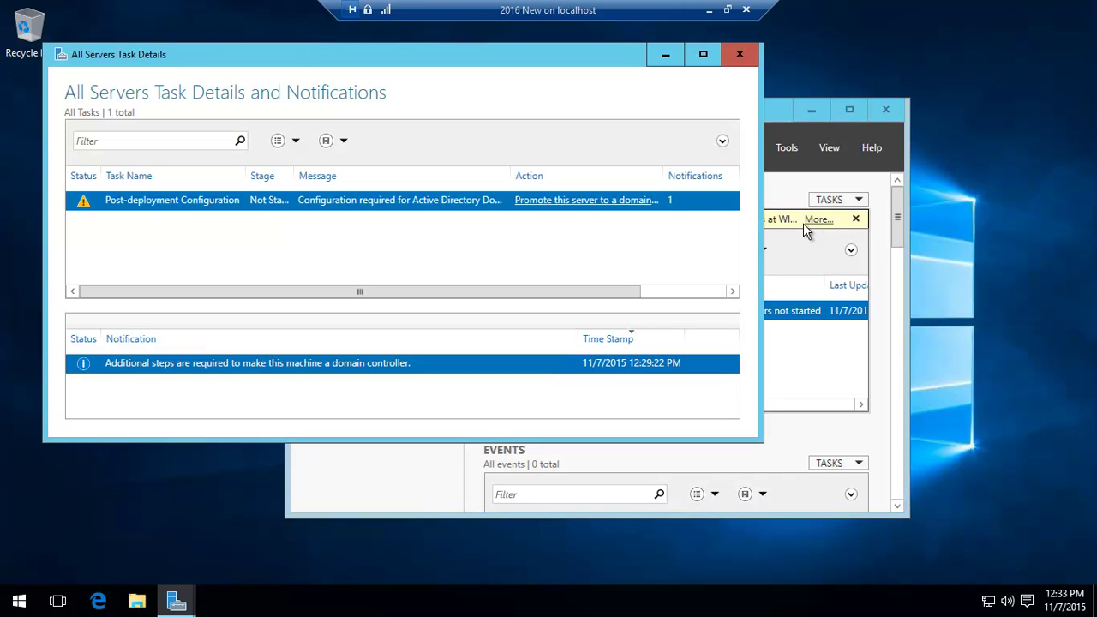
{"action": "left_click", "coordinate": [566, 206]}
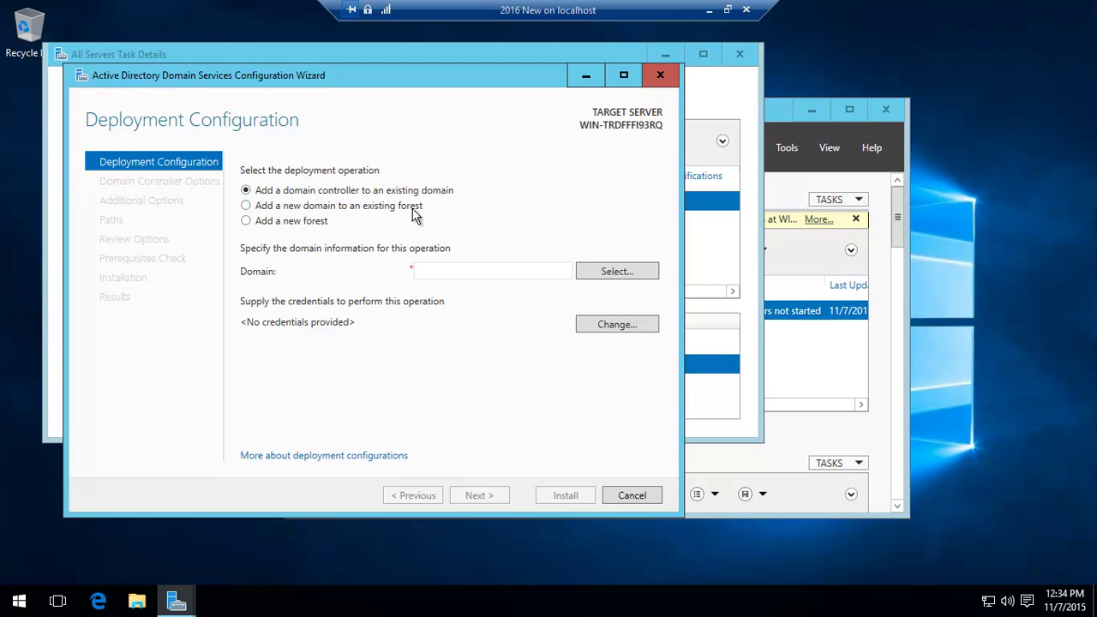
{"action": "left_click", "coordinate": [444, 269]}
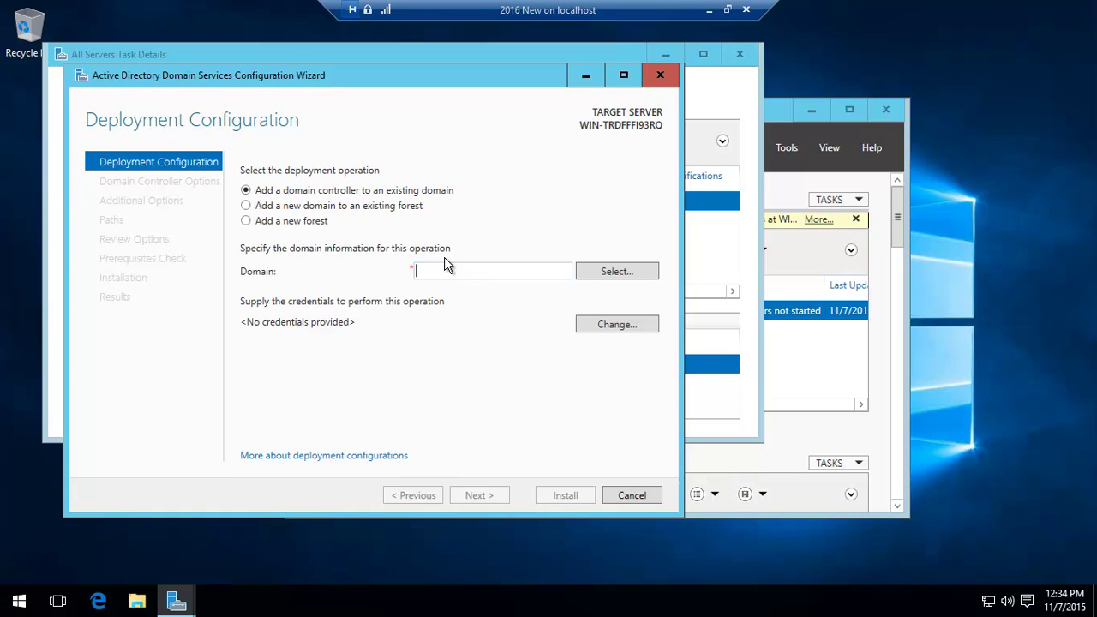
{"action": "type", "text": "windowsninja.local"}
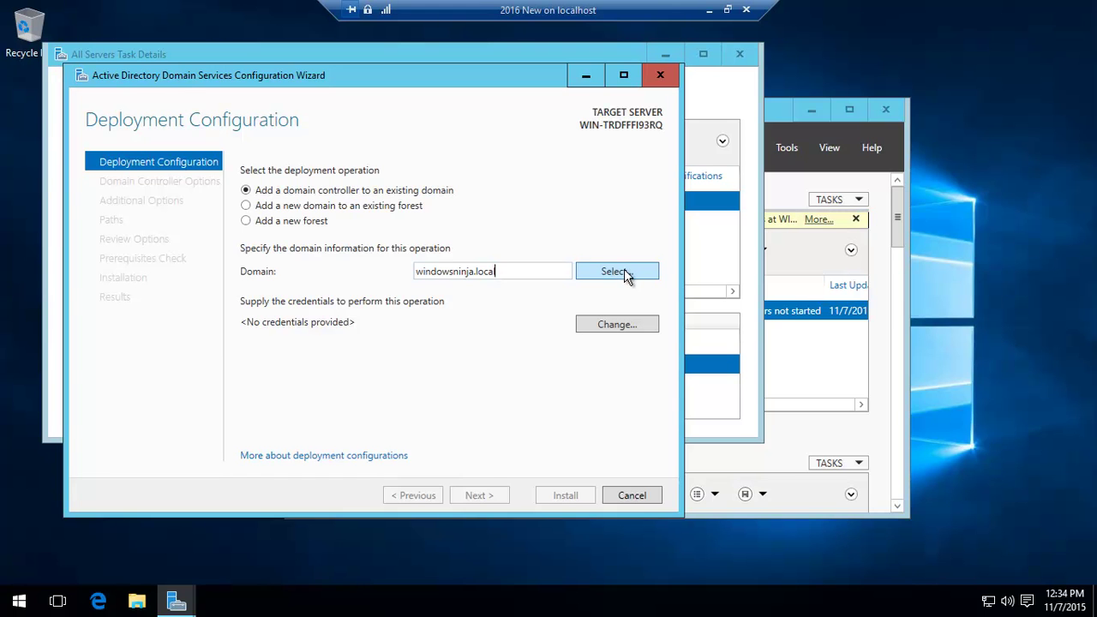
Enter the domain administrator's user name and password, then pick windowsninja.local from the domain list.
{"action": "left_click", "coordinate": [625, 270]}
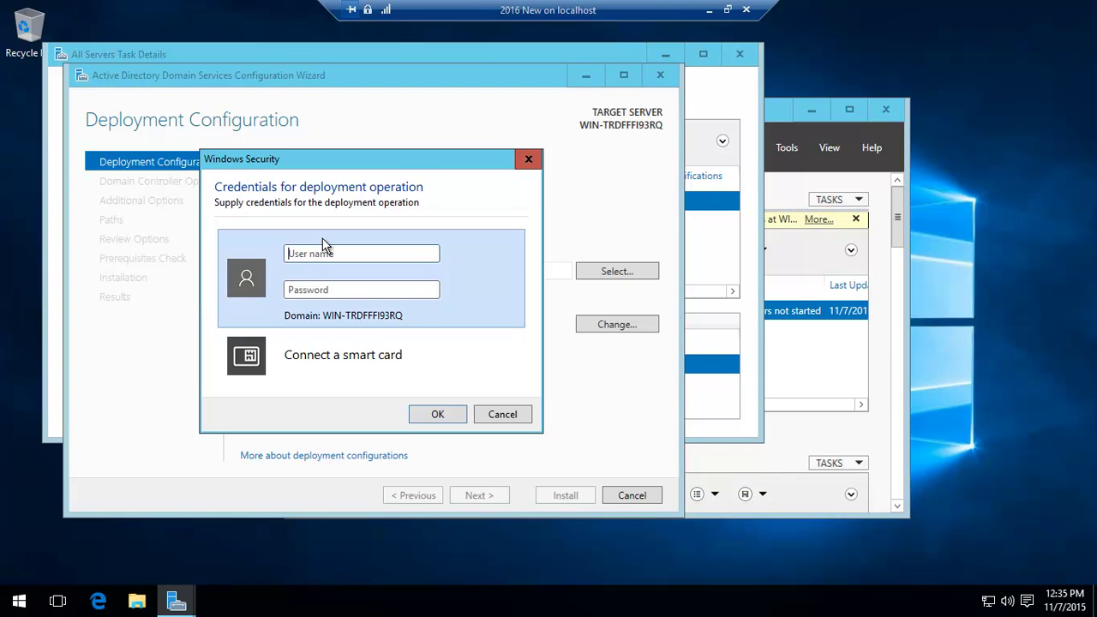
{"action": "type", "text": "windowsninja\\"}
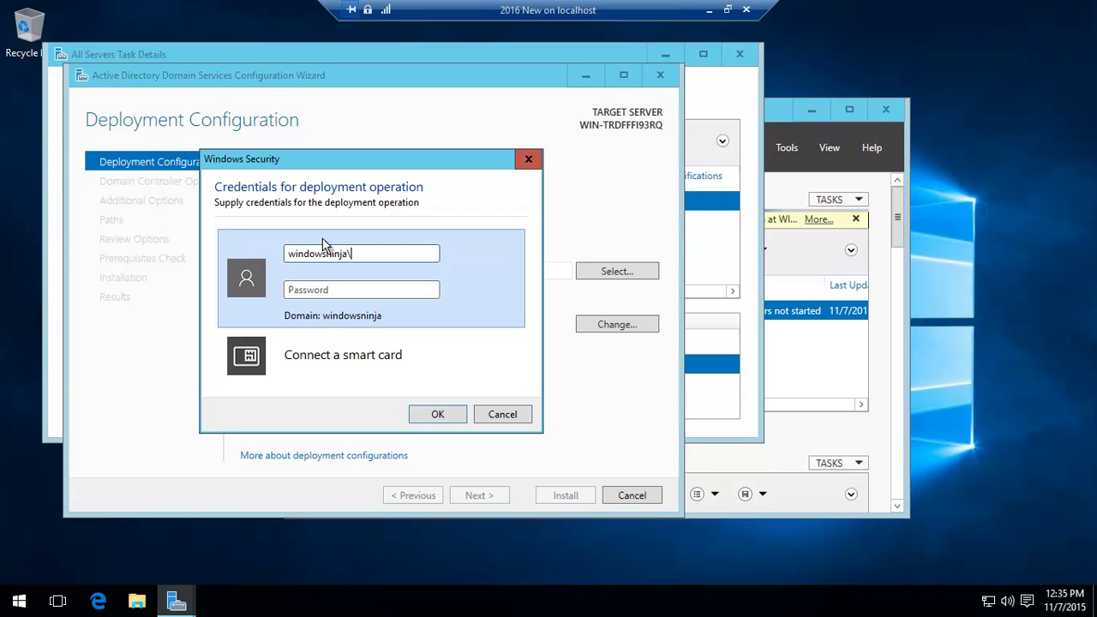
{"action": "type", "text": "Administrator"}
{"action": "left_click", "coordinate": [331, 289]}
{"action": "type", "text": "••••"}
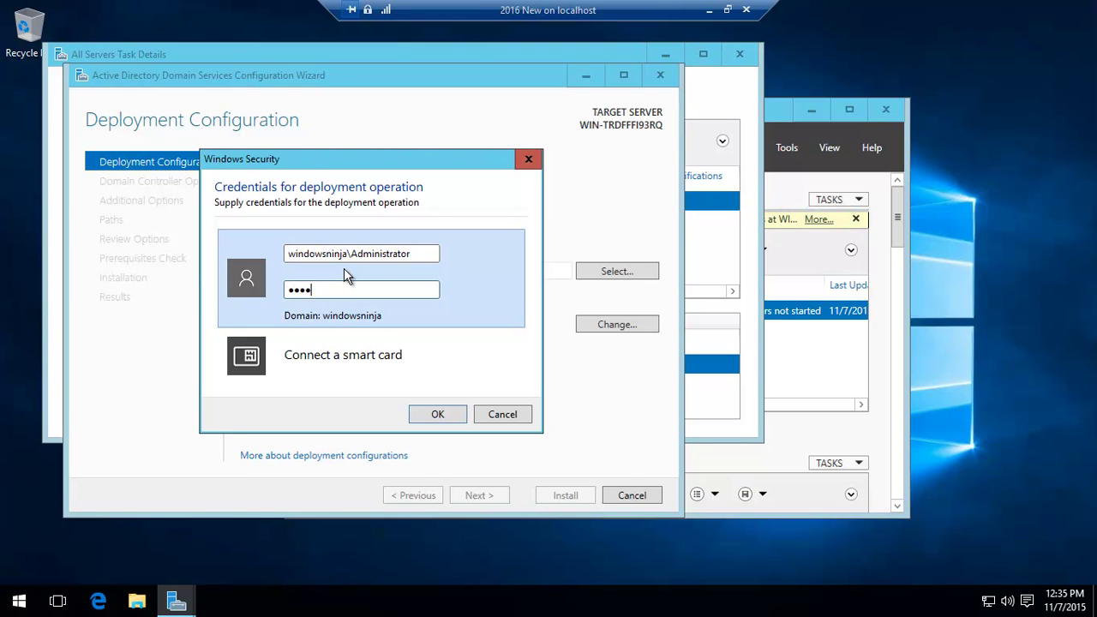
{"action": "type", "text": "••••"}
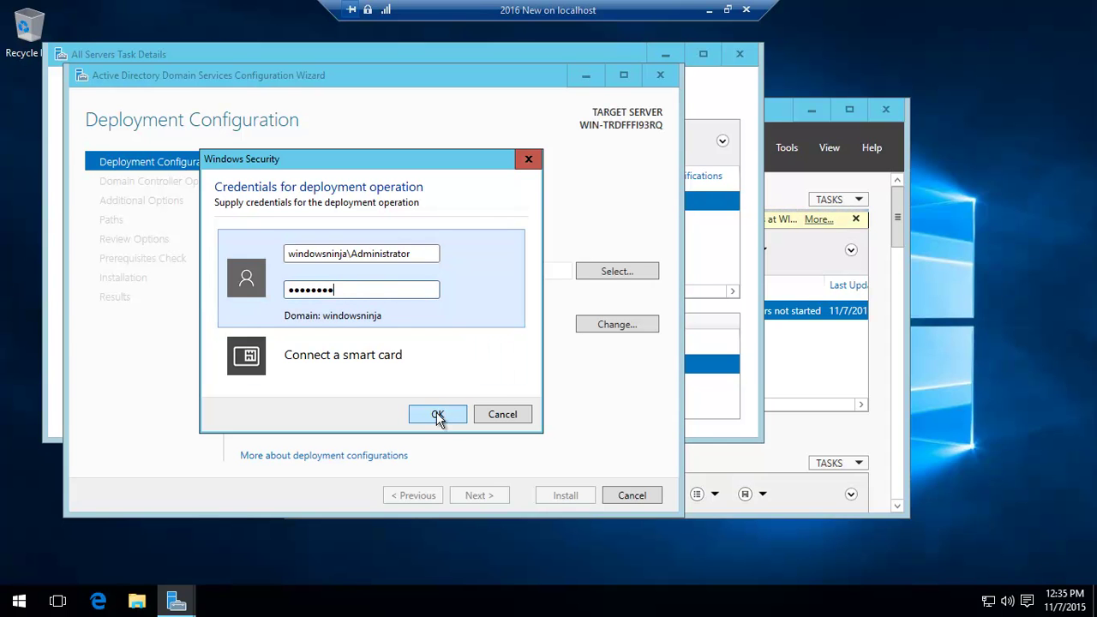
{"action": "left_click", "coordinate": [438, 415]}
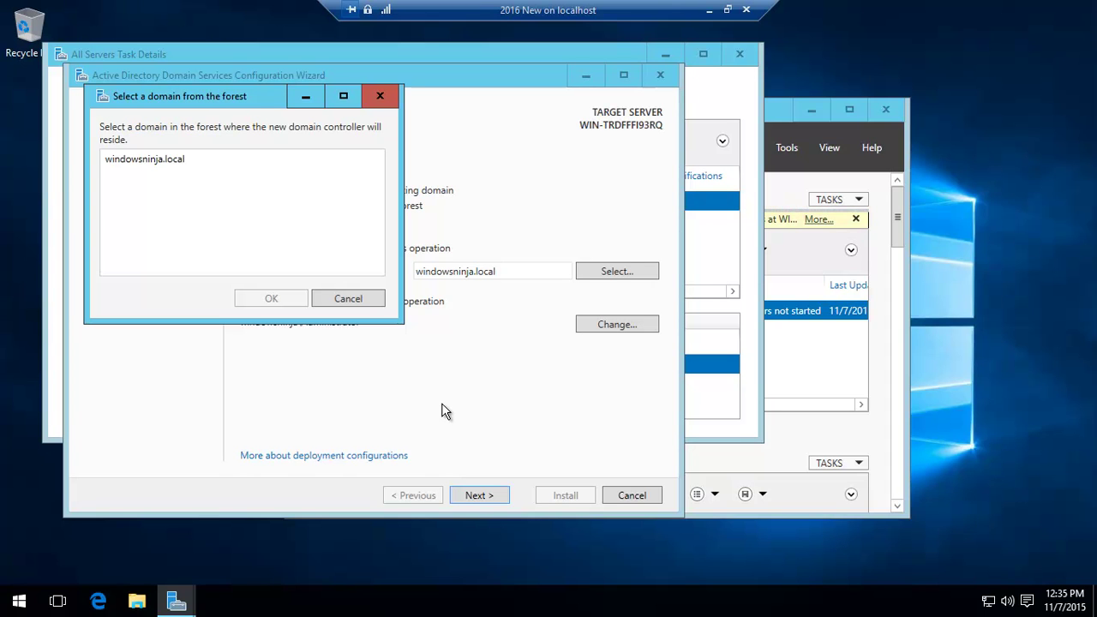
{"action": "left_click", "coordinate": [159, 161]}
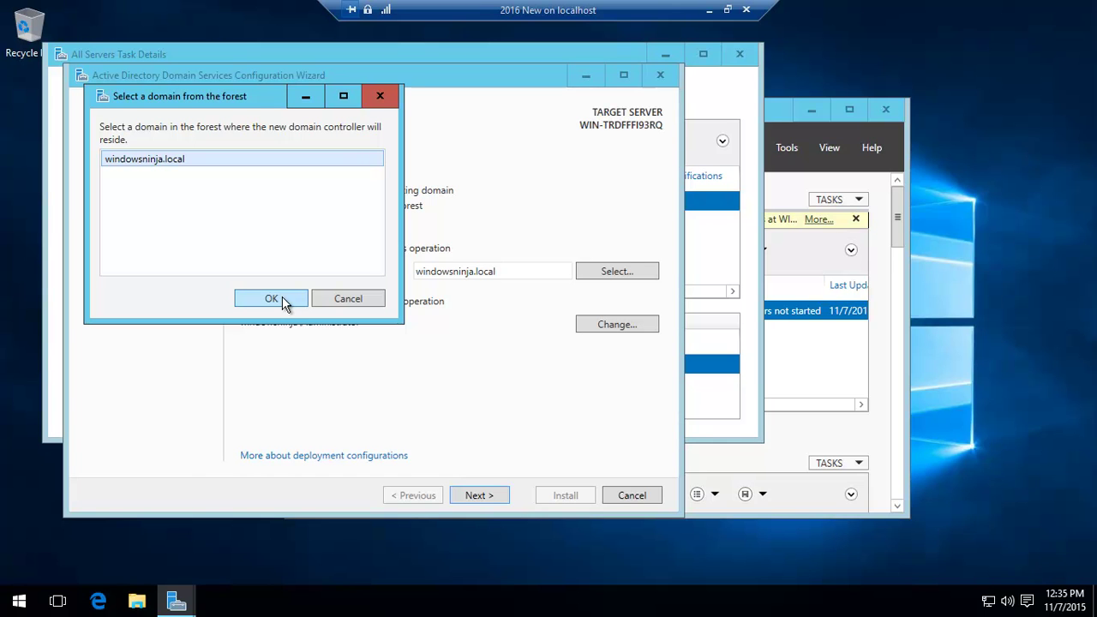
Verify the Ethernet adapter's IPv4 settings (static 192.168.0.32, DNS 192.168.0.30) and close the dialogs.
{"action": "right_click", "coordinate": [989, 600]}
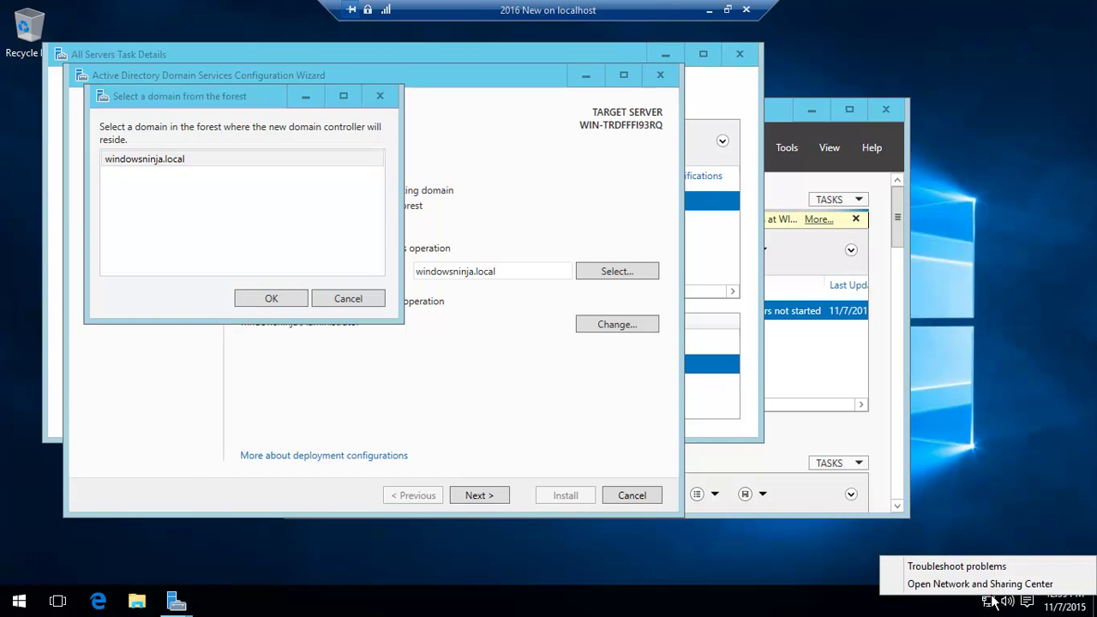
{"action": "left_click", "coordinate": [990, 586]}
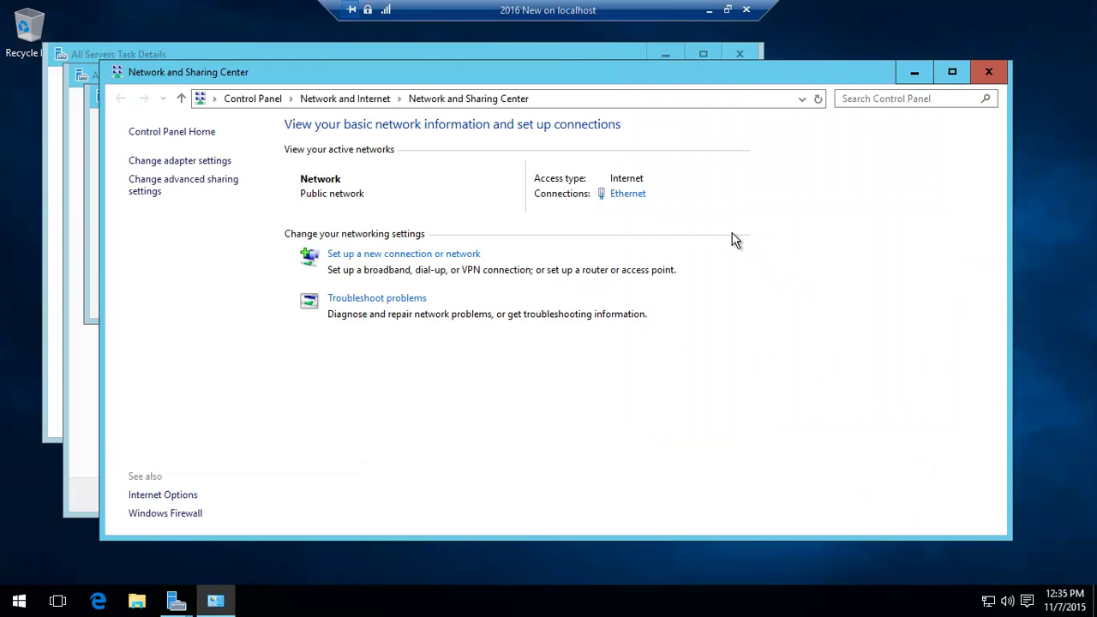
{"action": "left_click", "coordinate": [627, 192]}
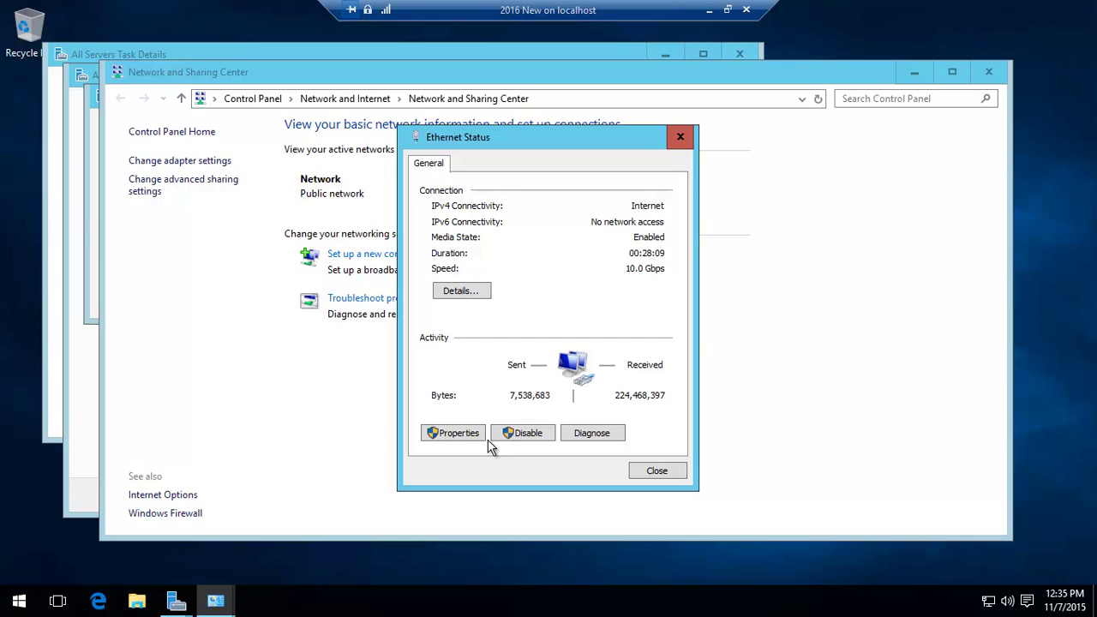
{"action": "left_click", "coordinate": [453, 433]}
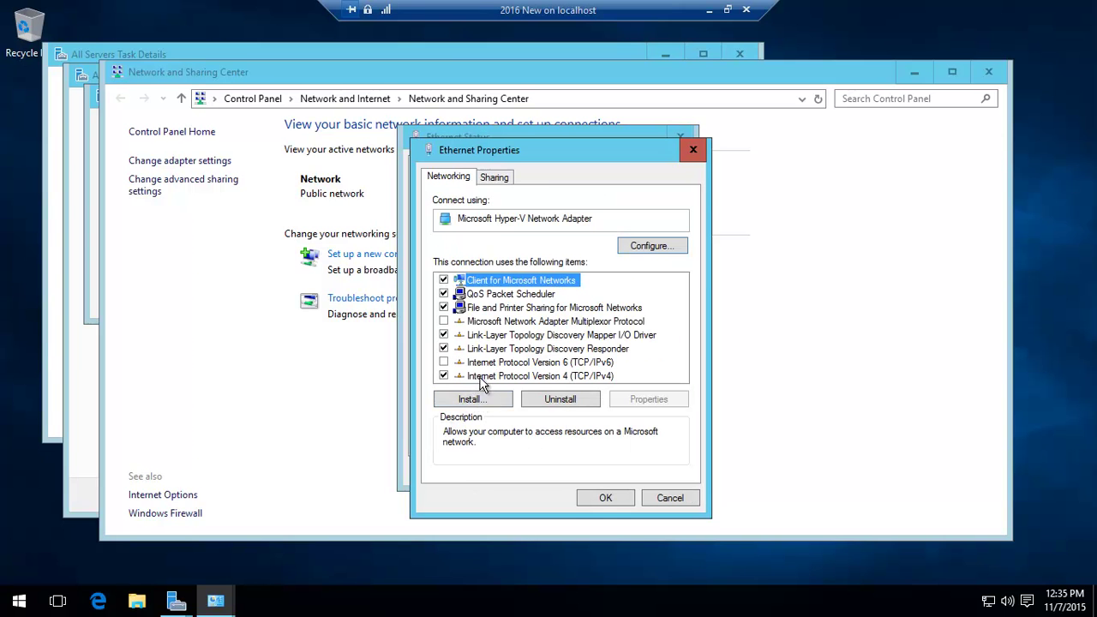
{"action": "left_click", "coordinate": [493, 376]}
{"action": "left_click", "coordinate": [646, 398]}
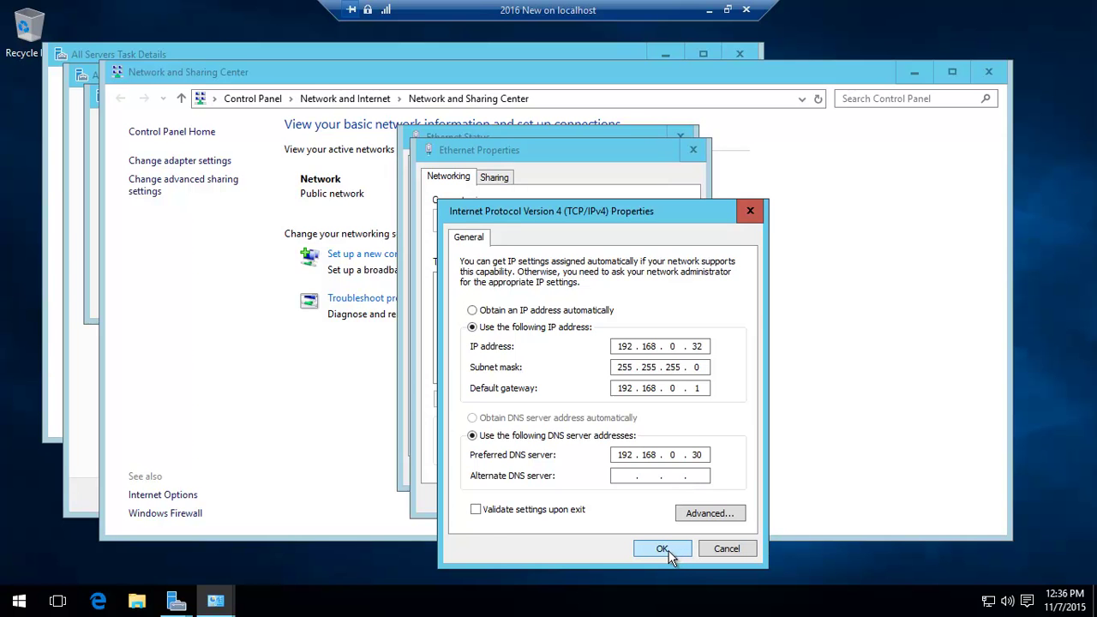
{"action": "left_click", "coordinate": [728, 550]}
{"action": "left_click", "coordinate": [669, 499]}
{"action": "left_click", "coordinate": [657, 470]}
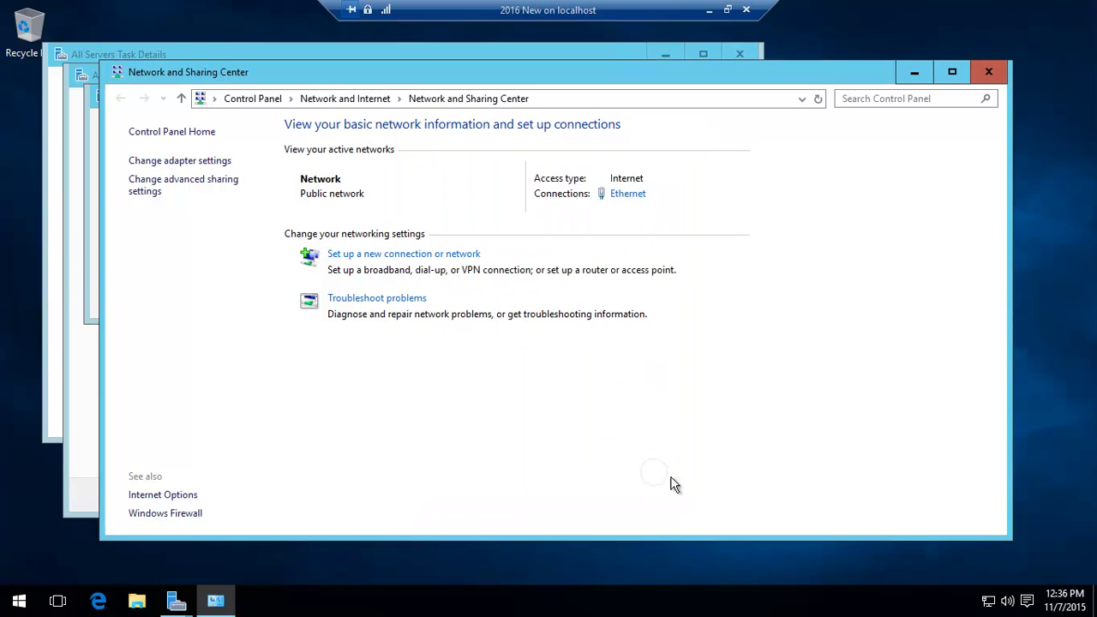
Confirm windowsninja.local as the domain and continue to the domain controller options.
{"action": "left_click", "coordinate": [990, 71]}
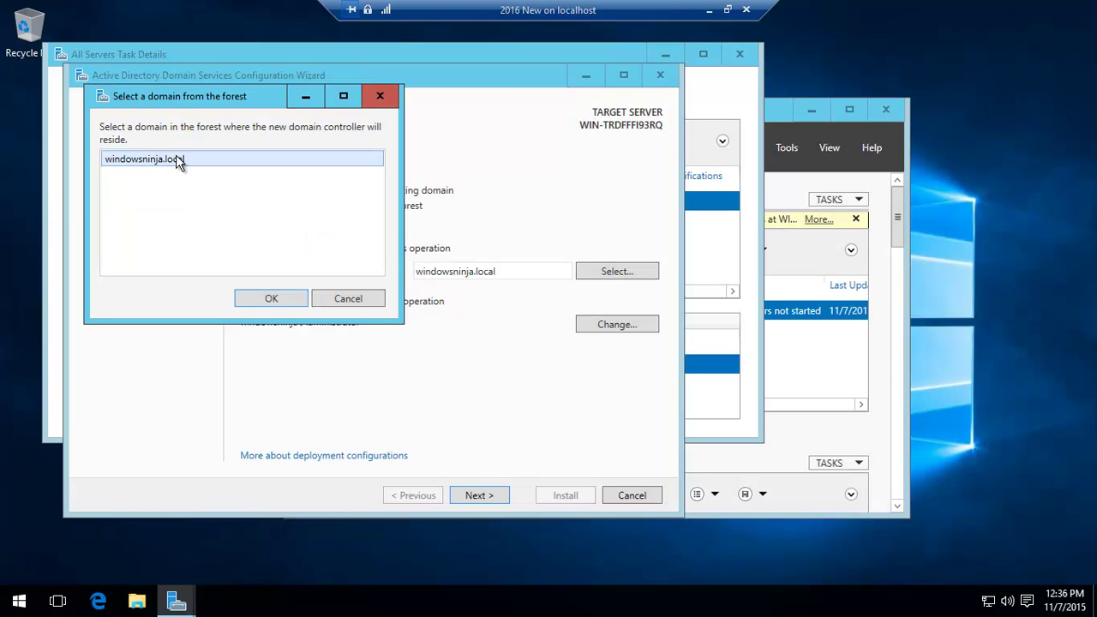
{"action": "left_click", "coordinate": [268, 300]}
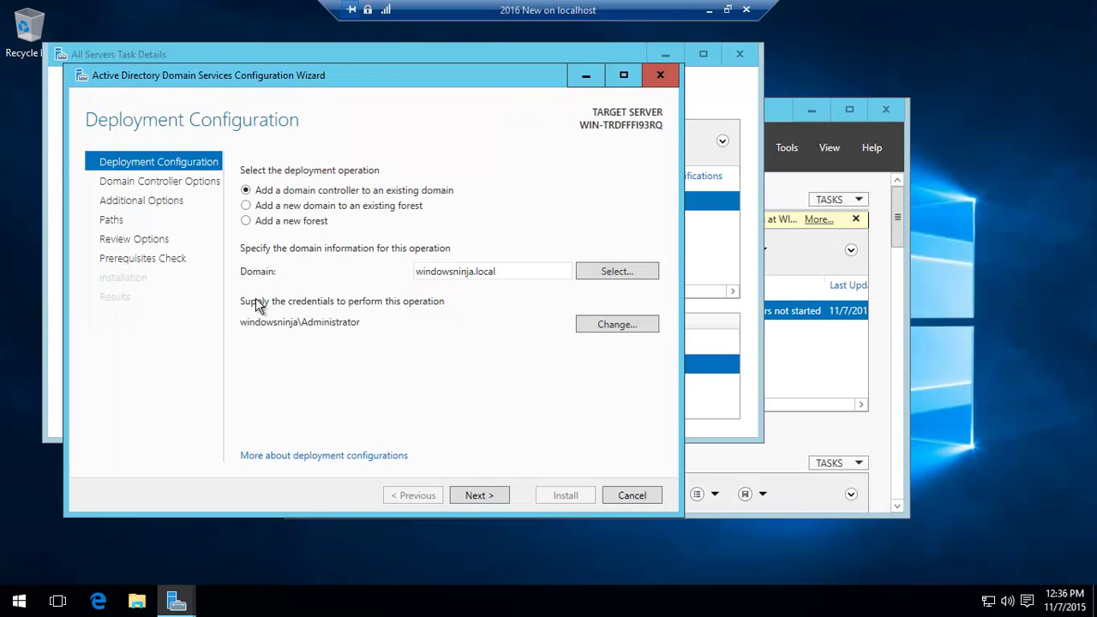
{"action": "left_click", "coordinate": [480, 494]}
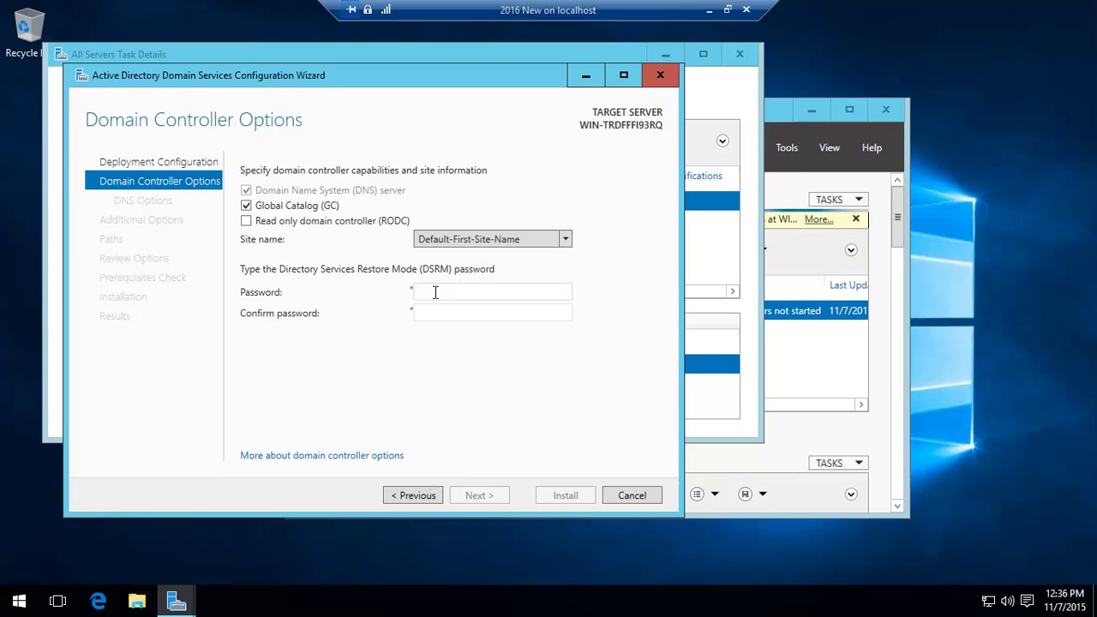
Set and confirm the Directory Services Restore Mode password, then advance to DNS Options.
{"action": "left_click", "coordinate": [436, 292]}
{"action": "type", "text": "P@s"}
{"action": "left_click", "coordinate": [434, 314]}
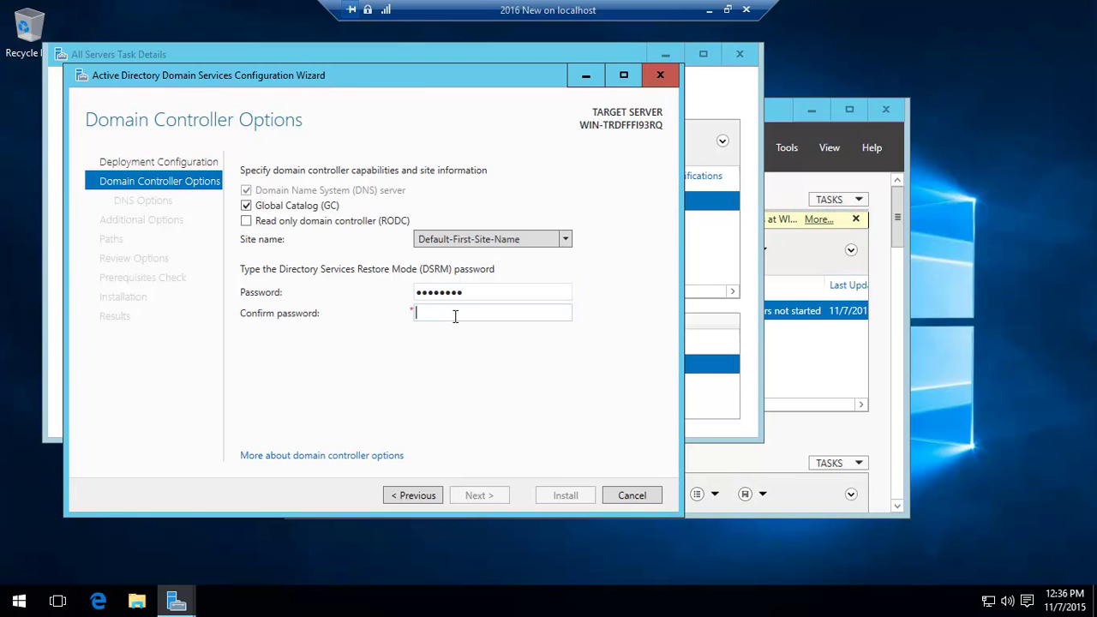
{"action": "type", "text": "P@ssw0rd"}
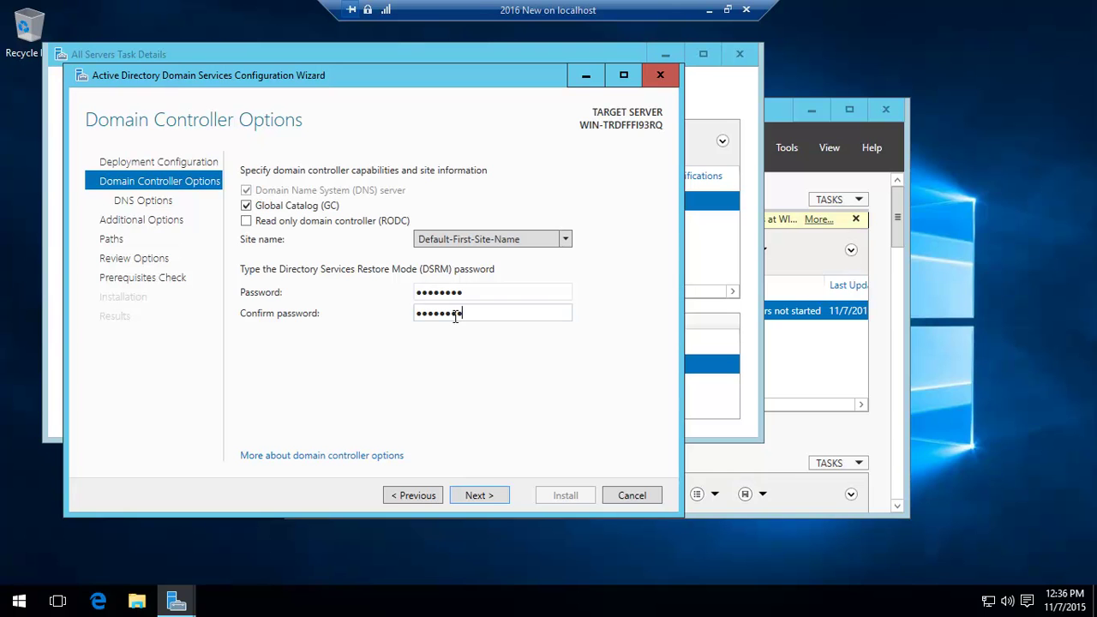
{"action": "left_click", "coordinate": [481, 497]}
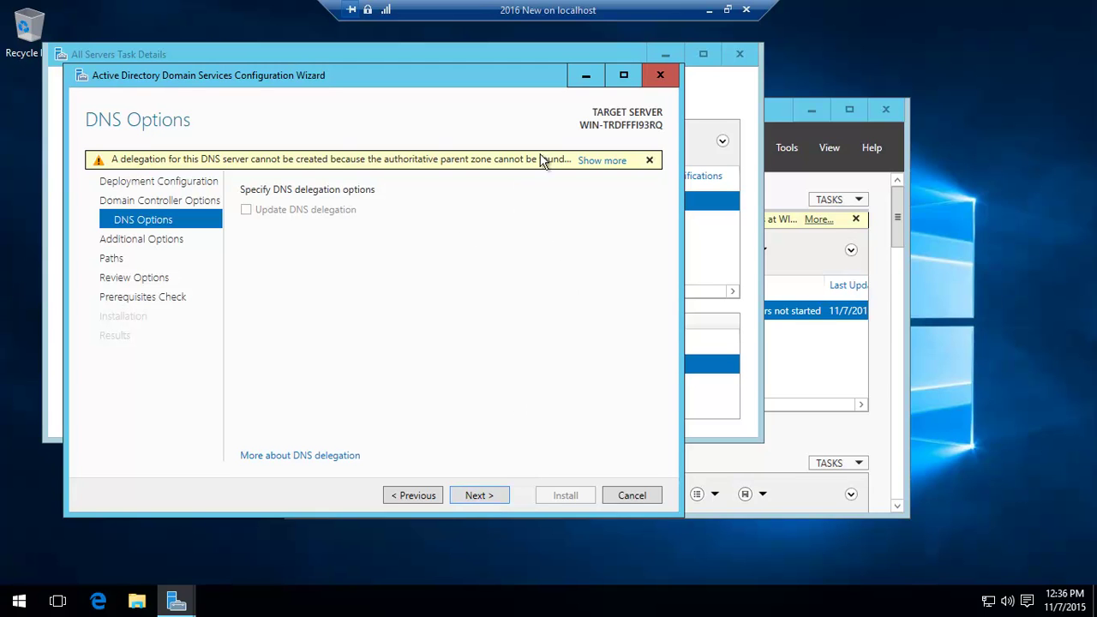
Skip past DNS Options and set Replicate from to Server006.windowsninja.local.
{"action": "left_click", "coordinate": [480, 495]}
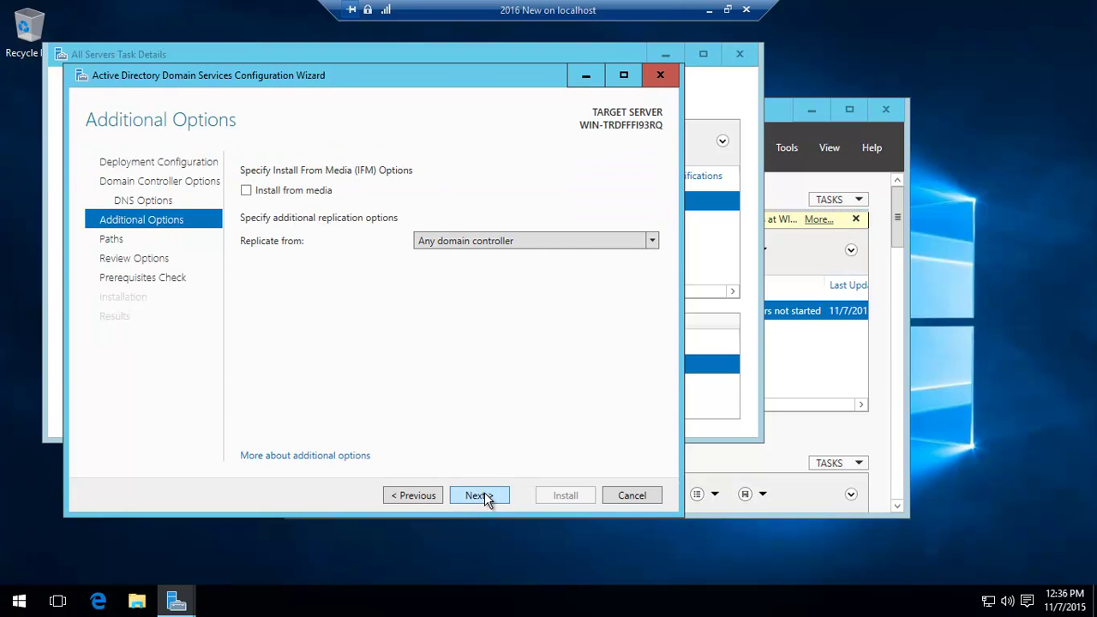
{"action": "left_click", "coordinate": [526, 243]}
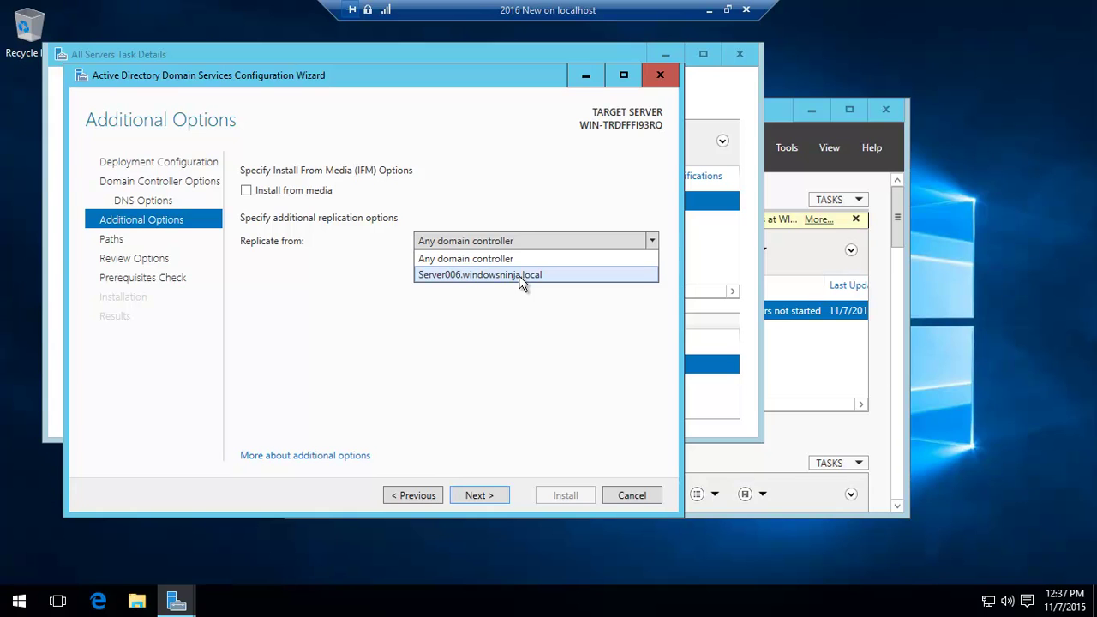
{"action": "left_click", "coordinate": [519, 275]}
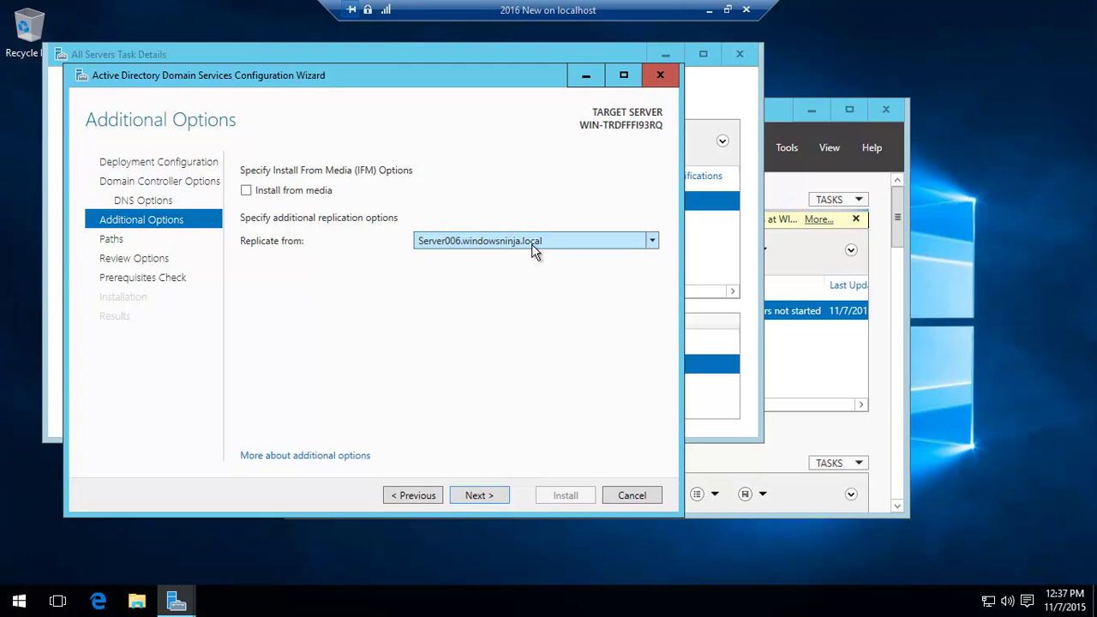
Accept the default paths, review the selections, pass the prerequisite check and install the domain controller.
{"action": "left_click", "coordinate": [479, 496]}
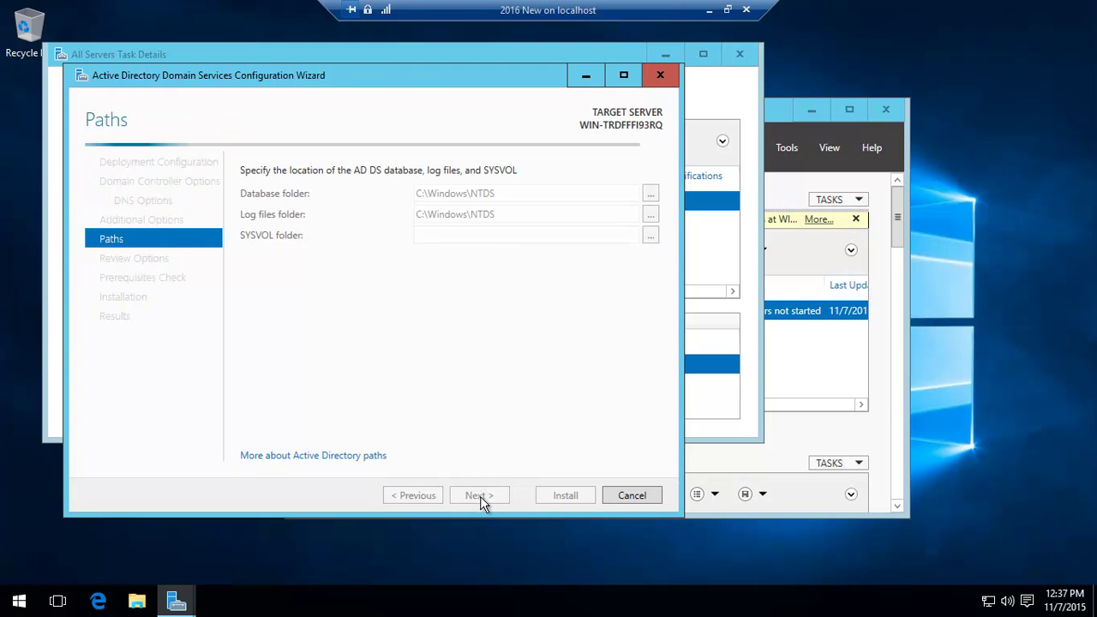
{"action": "left_click", "coordinate": [486, 497]}
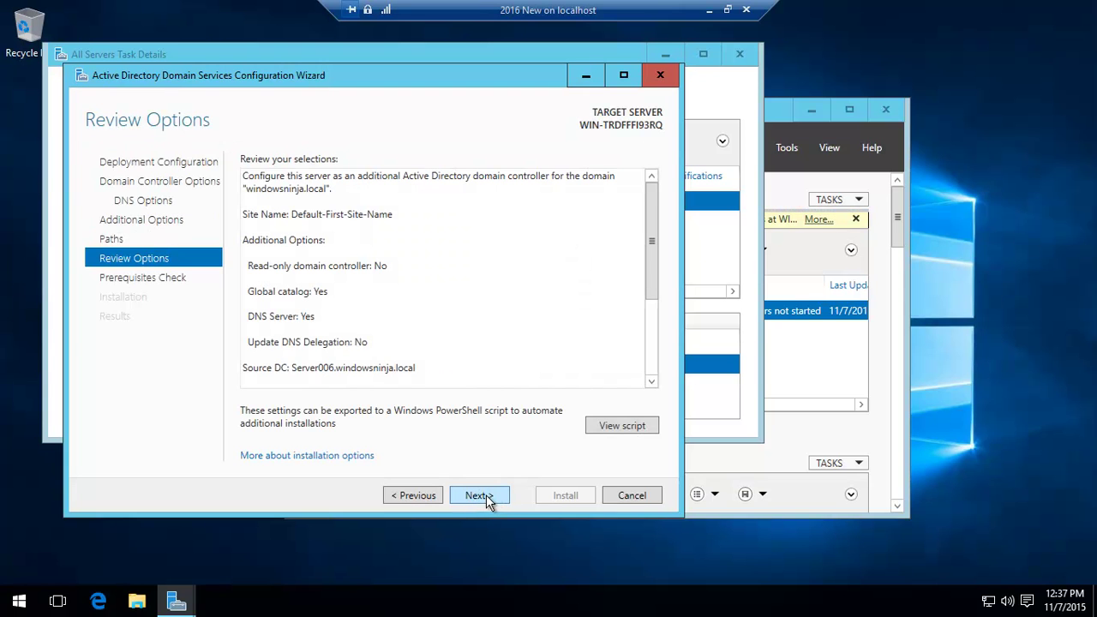
{"action": "left_click", "coordinate": [487, 496]}
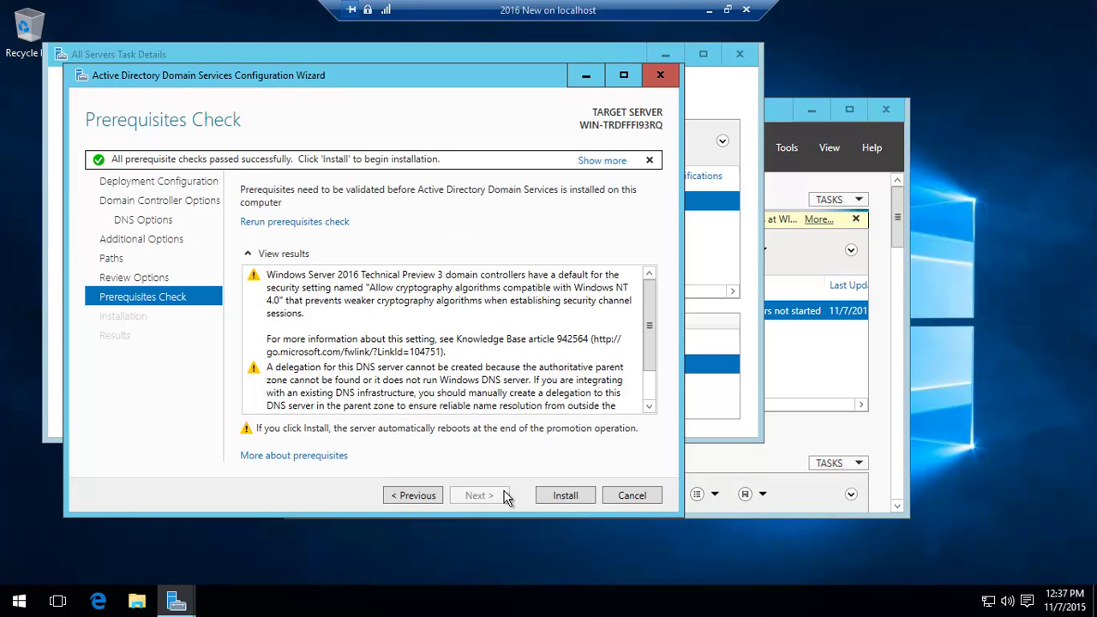
{"action": "left_click", "coordinate": [560, 495]}
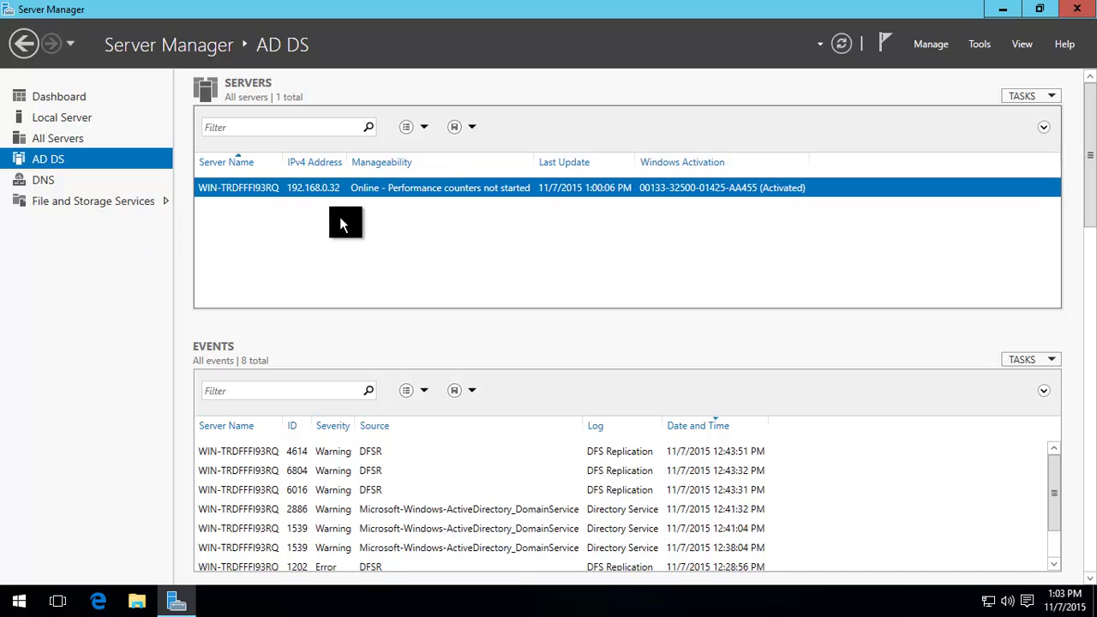
Launch Active Directory Users and Computers from the server's context menu in the AD DS view.
{"action": "right_click", "coordinate": [453, 191]}
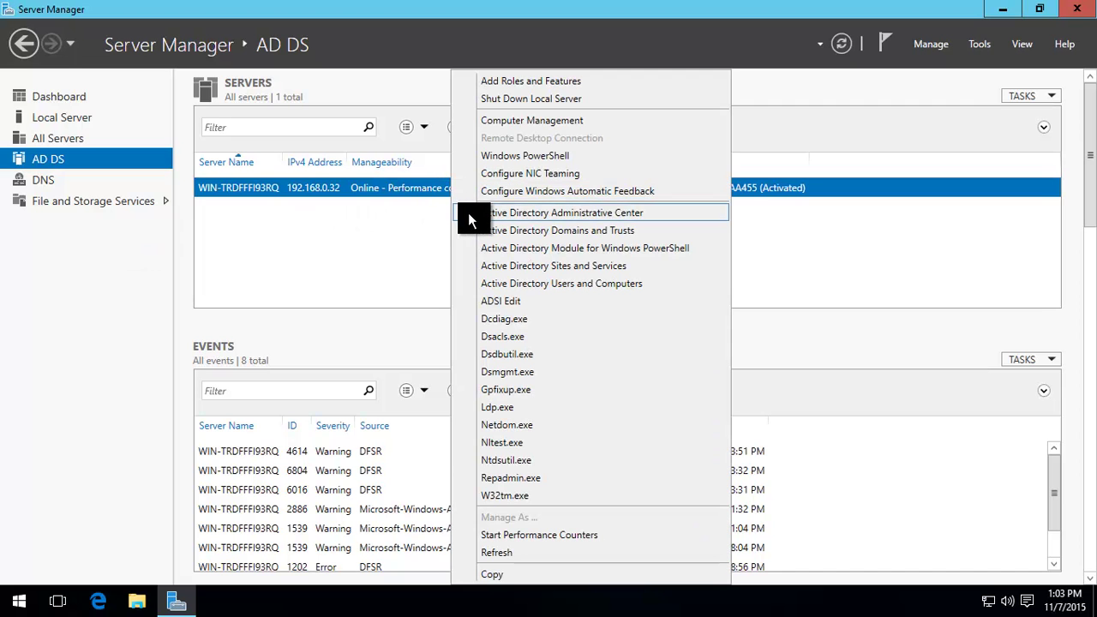
{"action": "left_click", "coordinate": [552, 285]}
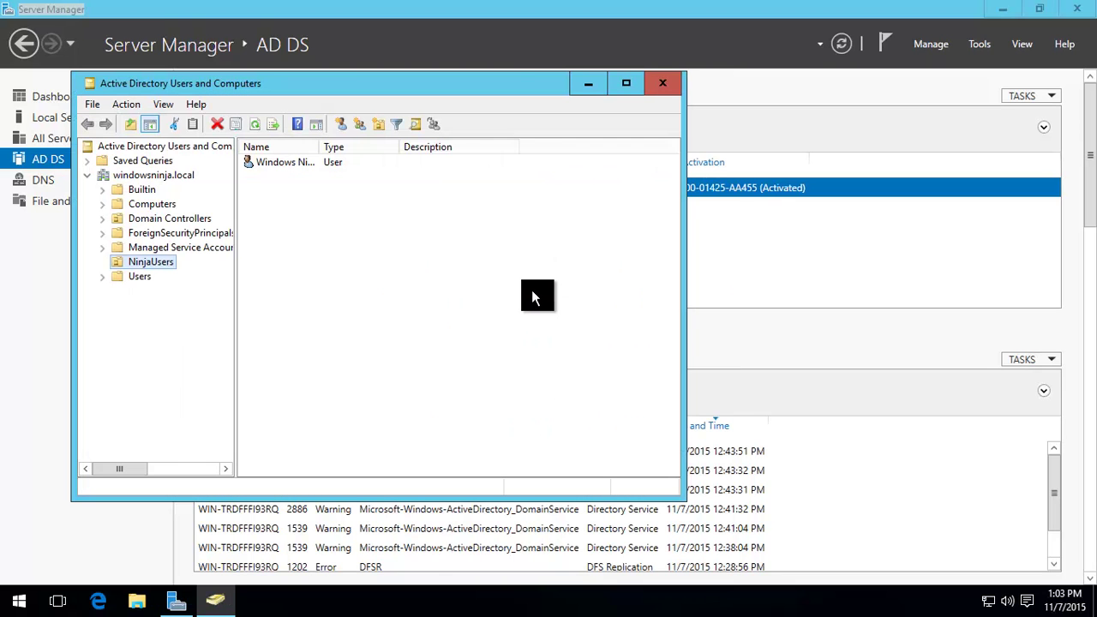